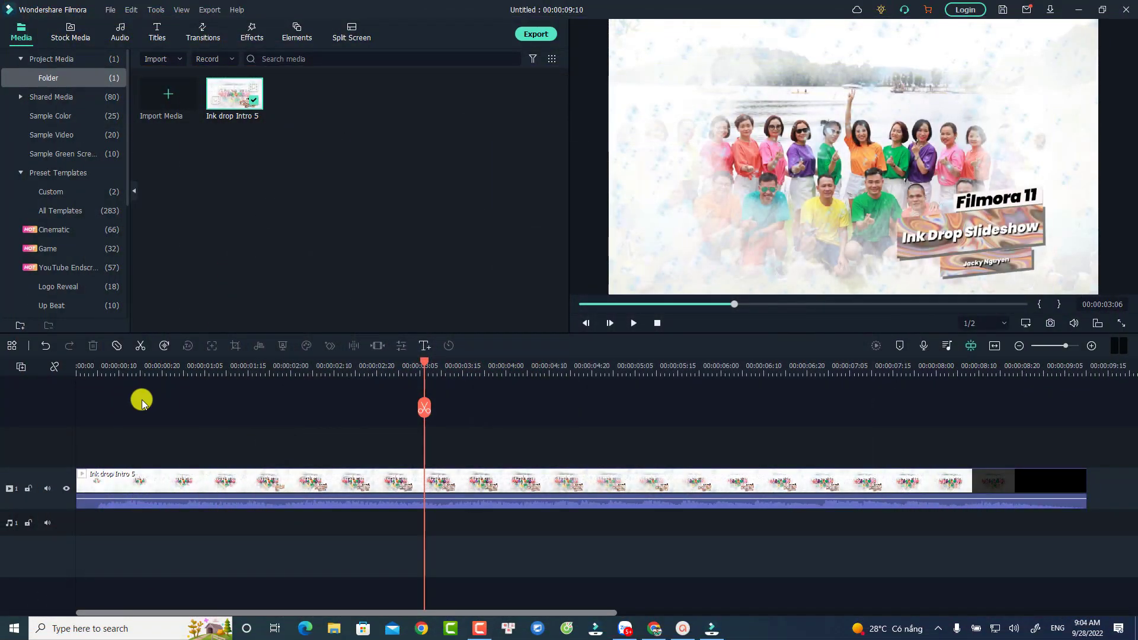
# - Play the slideshow from the start, then park the playhead near the beginning
pyautogui.click(85, 373)
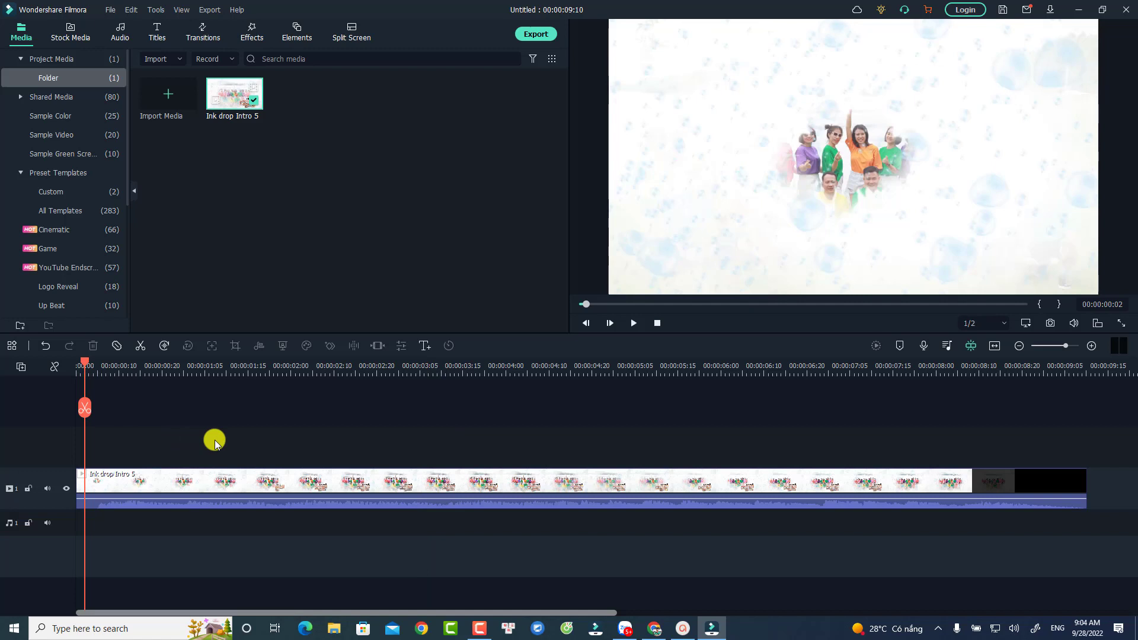
pyautogui.press('space')
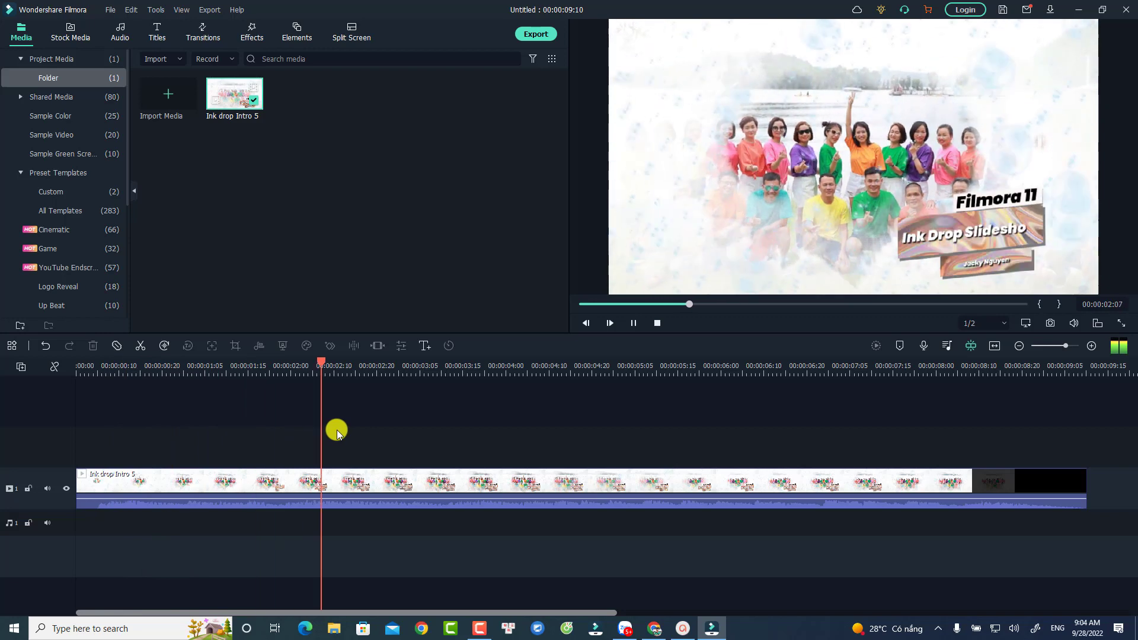
pyautogui.click(895, 281)
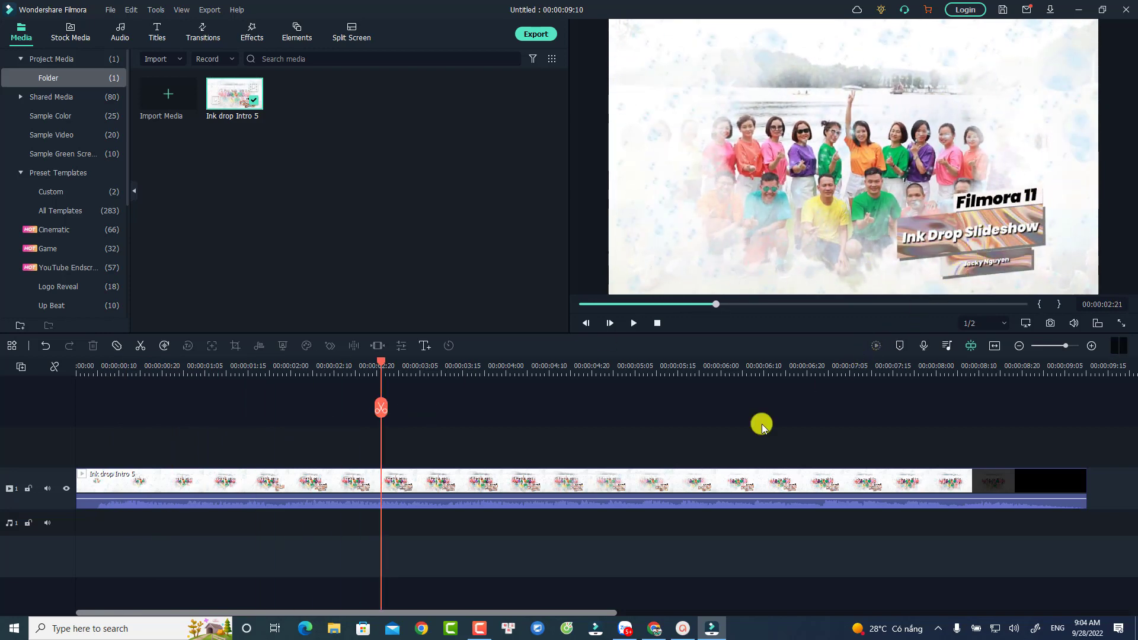
pyautogui.click(102, 368)
pyautogui.click(97, 365)
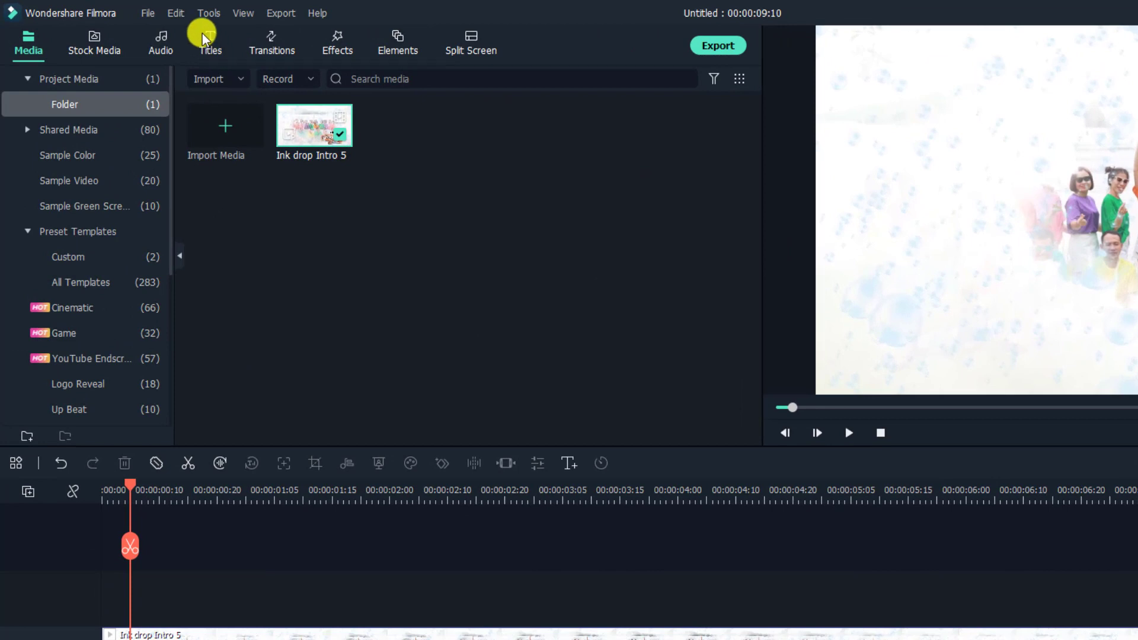
# - Search the Titles library for 'abstract' to list the Abstract Background templates
pyautogui.click(204, 39)
pyautogui.click(92, 153)
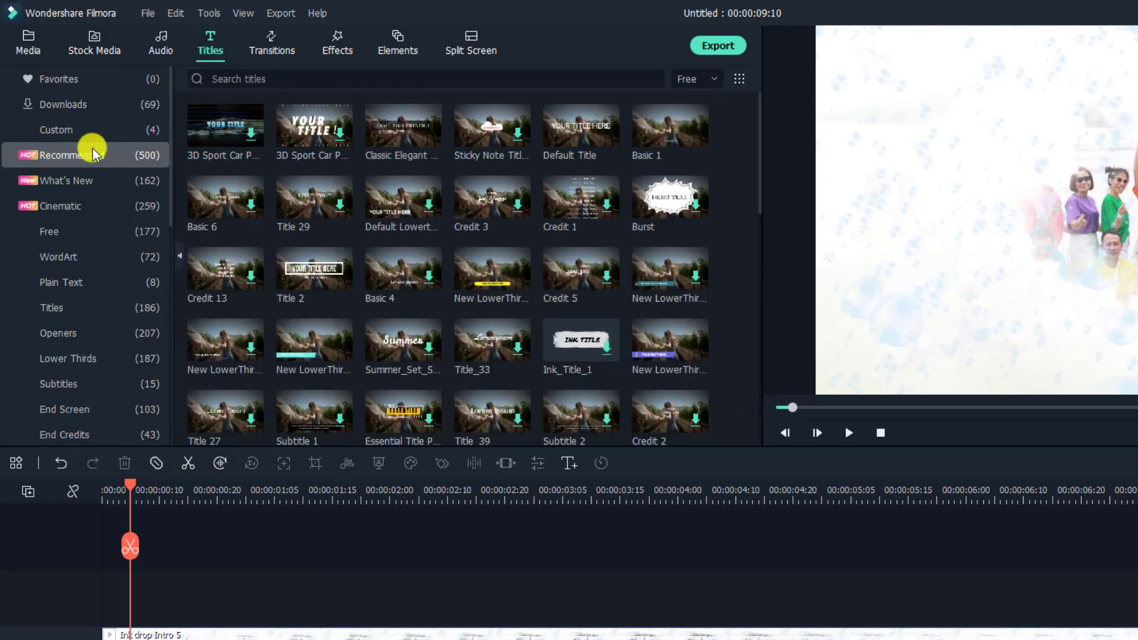
pyautogui.click(249, 78)
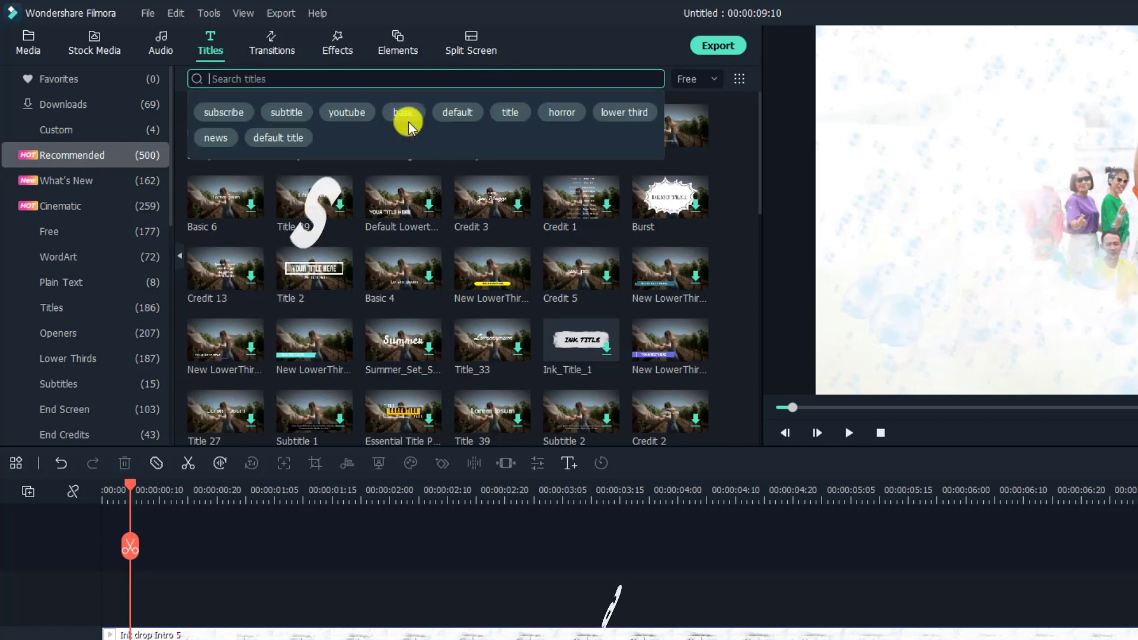
pyautogui.write('abstr')
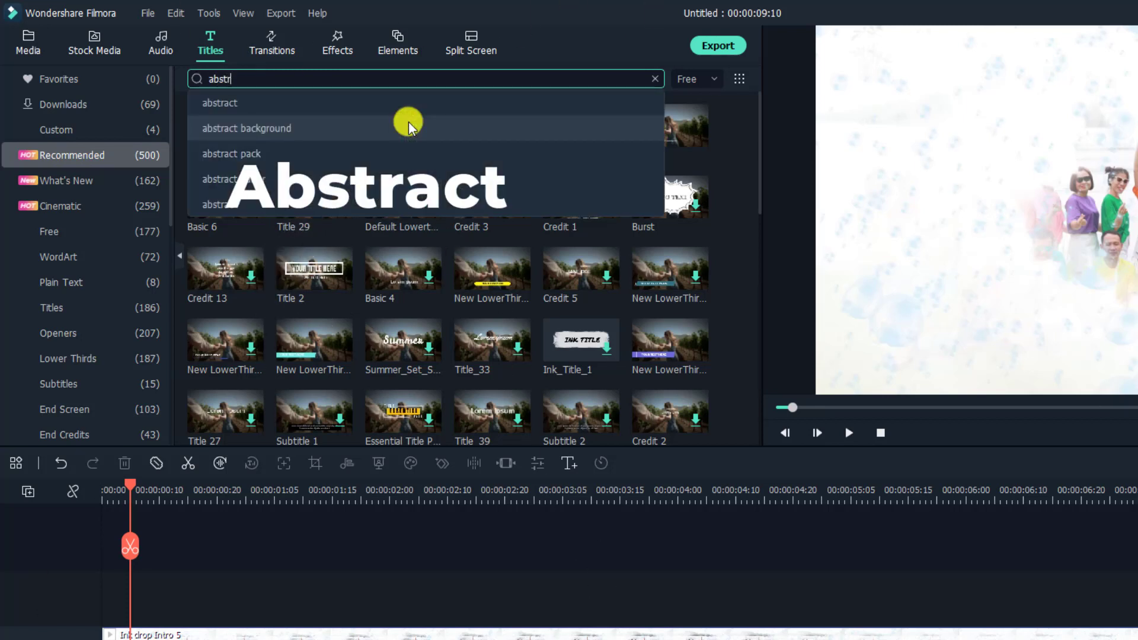
pyautogui.write('act')
pyautogui.press('Return')
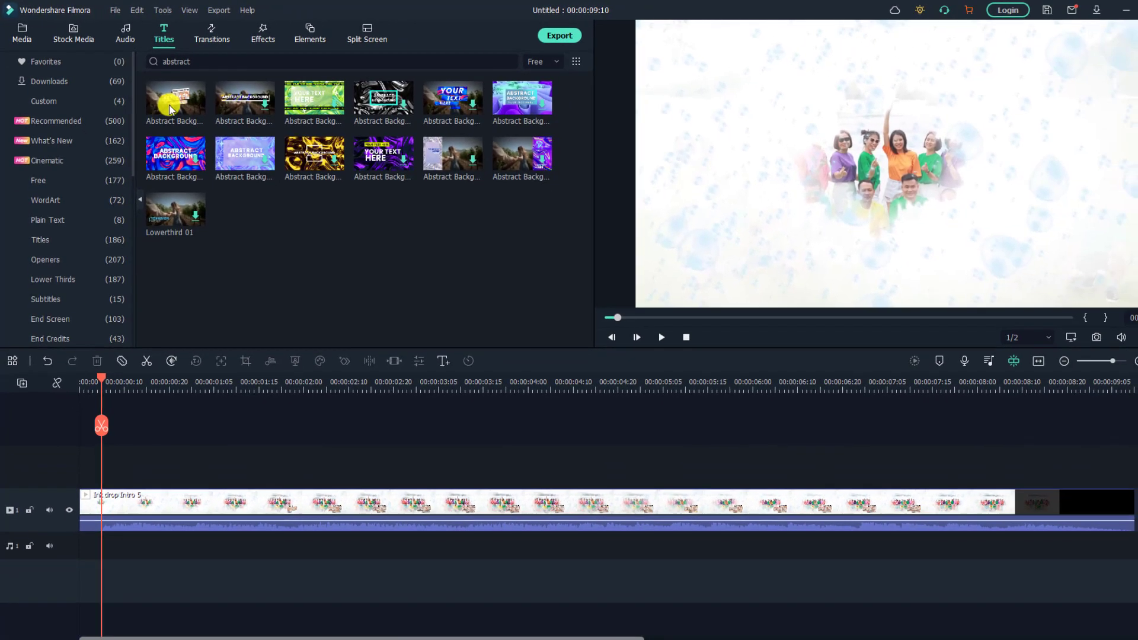
# - Place the first Abstract Background title on track 2 and preview it
pyautogui.moveTo(169, 109); pyautogui.dragTo(106, 469)
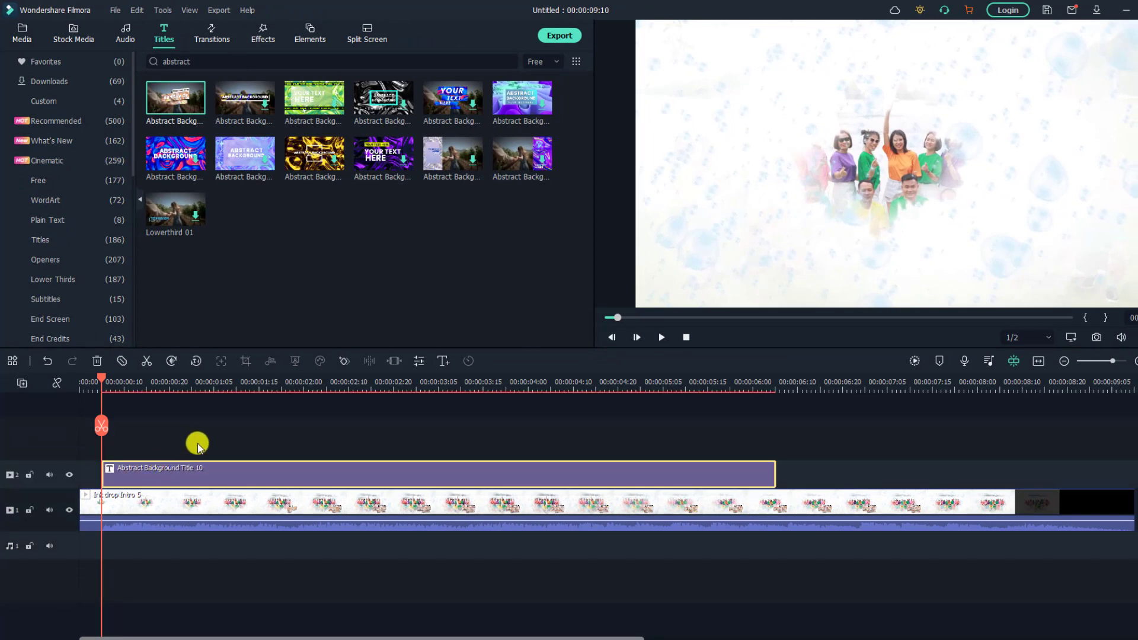
pyautogui.press('space')
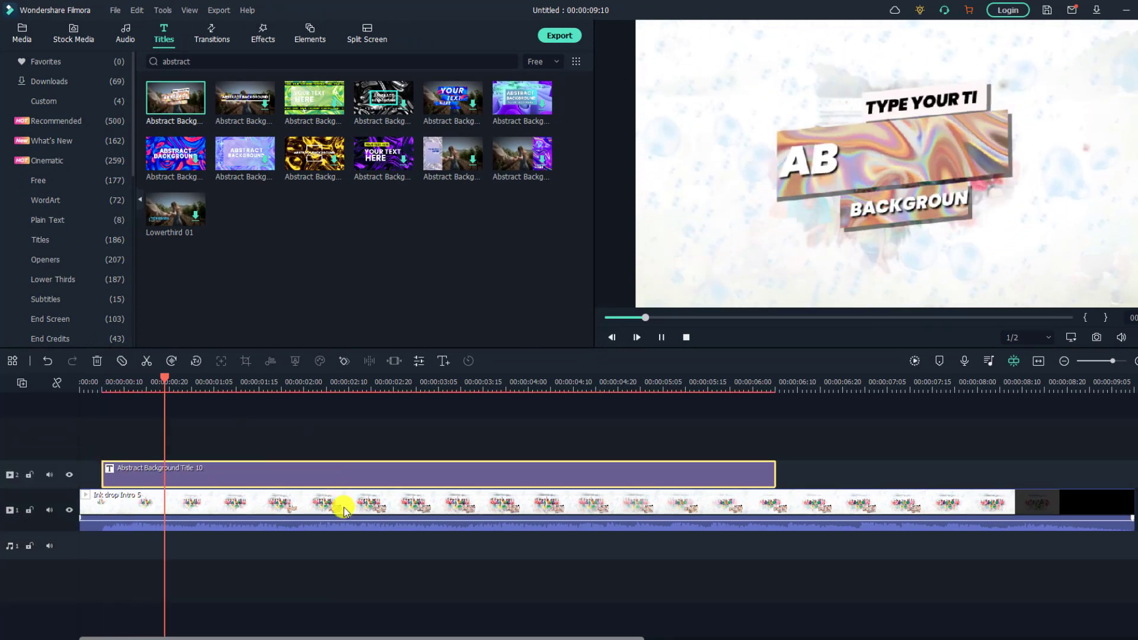
pyautogui.press('space')
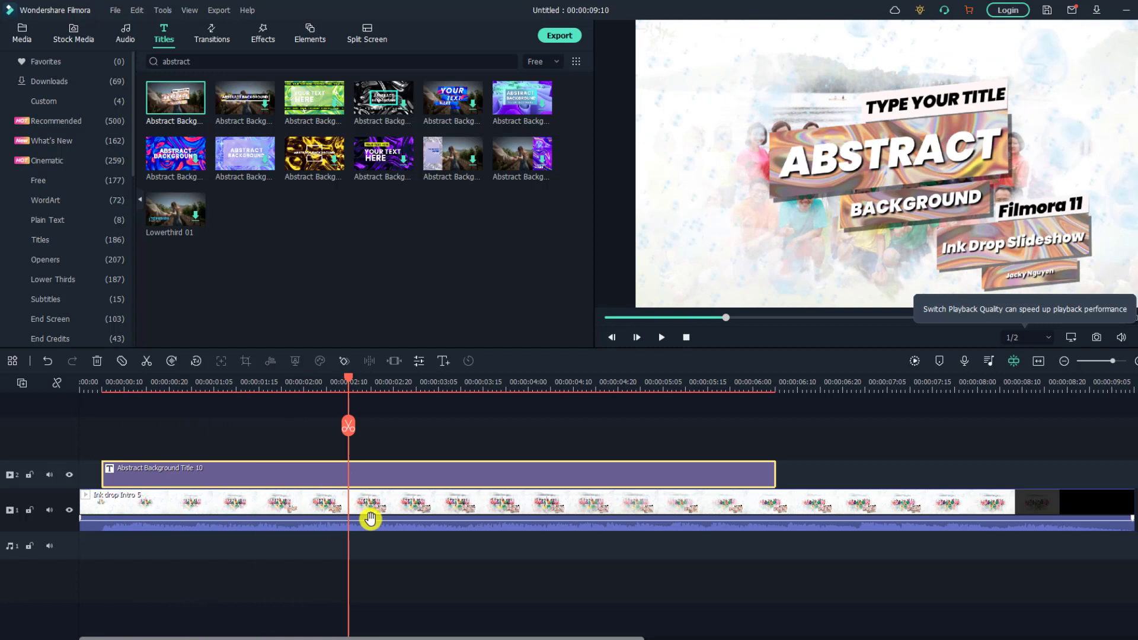
# - Mute the Ink Drop Intro 5 slideshow clip's audio, then select the title clip
pyautogui.click(370, 511)
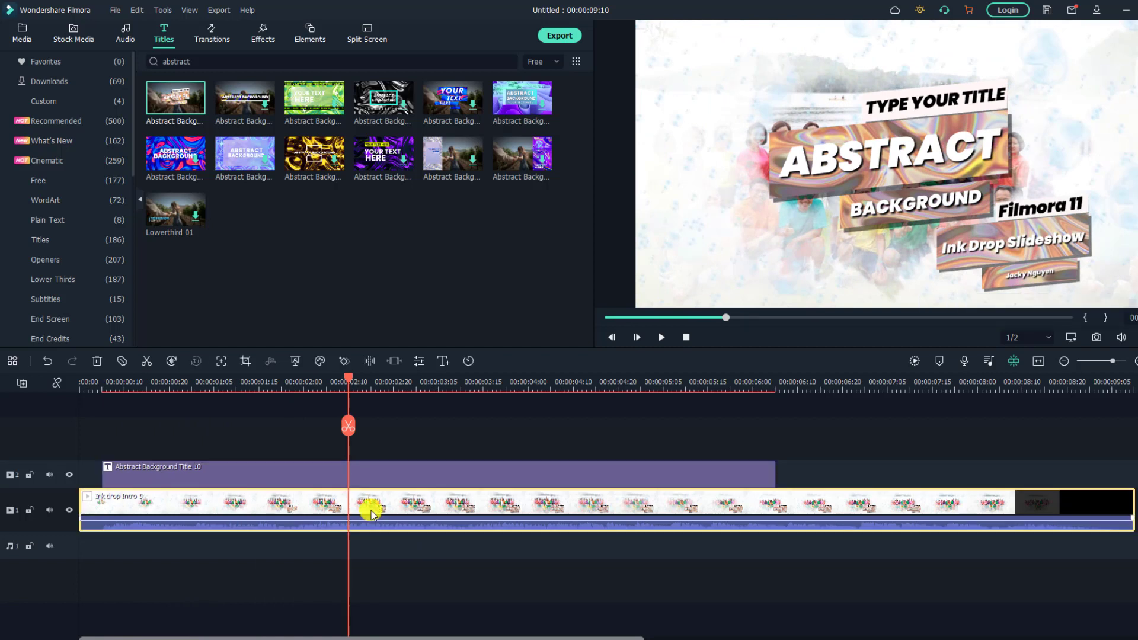
pyautogui.hotkey('ctrl', 'shift', 'm')
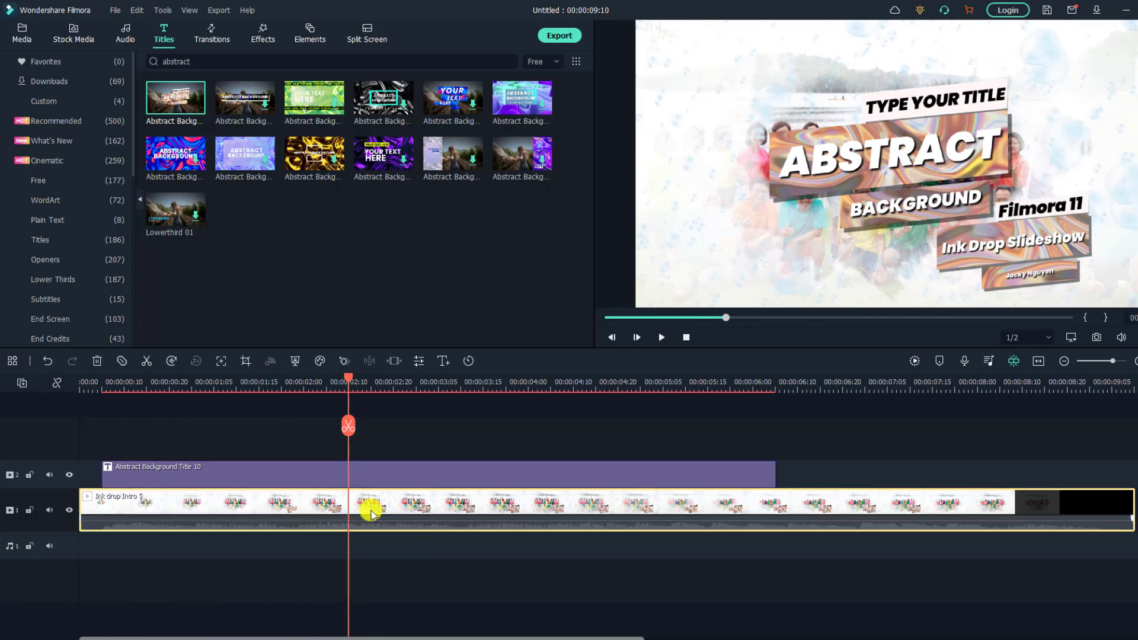
pyautogui.click(361, 472)
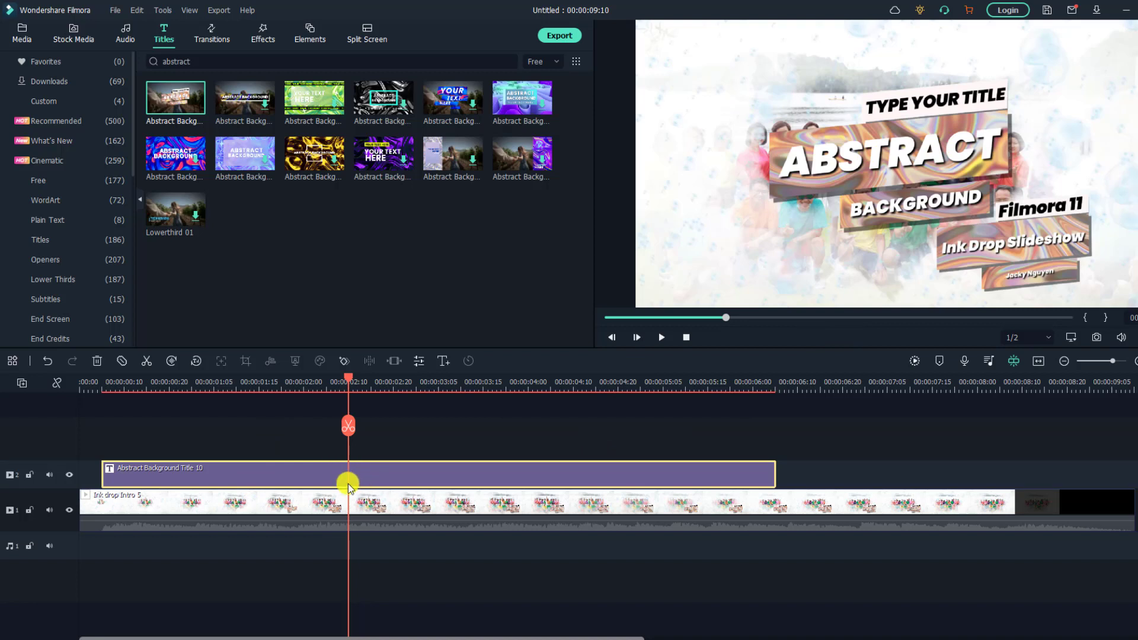
pyautogui.doubleClick(368, 476)
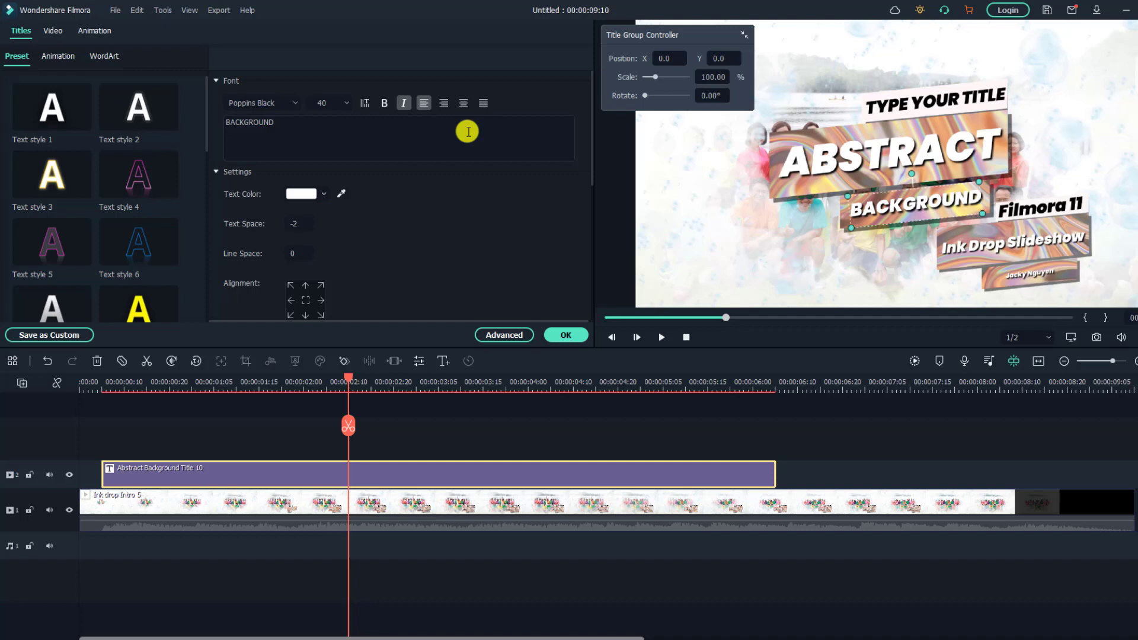
pyautogui.click(360, 131)
pyautogui.hotkey('ctrl', 'a')
pyautogui.write('Ja')
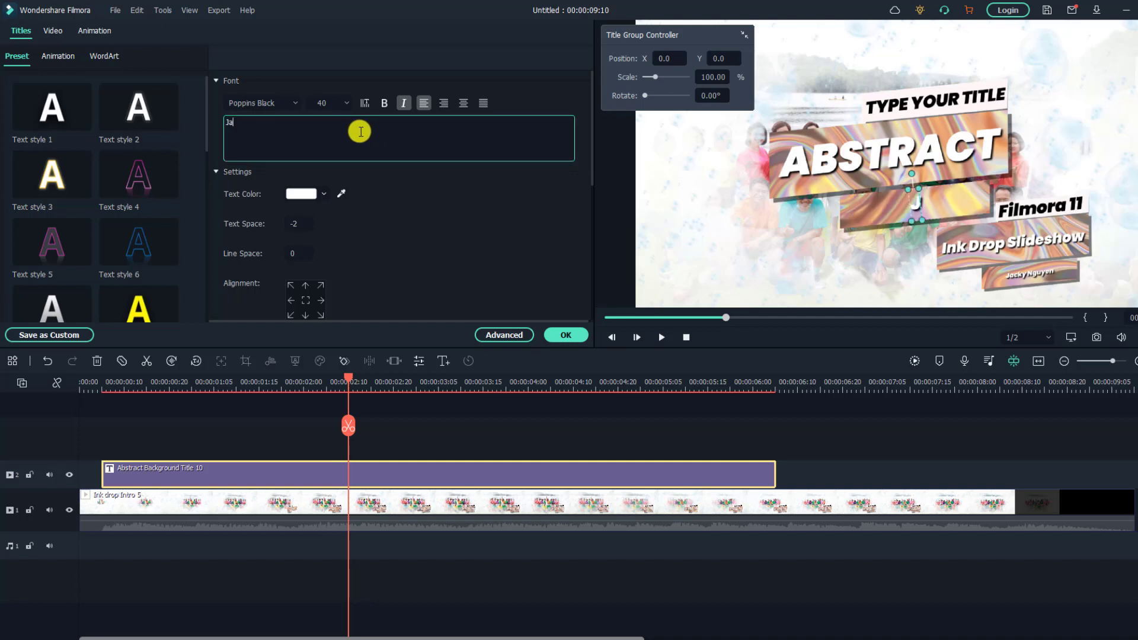
pyautogui.write('cky Nguyen')
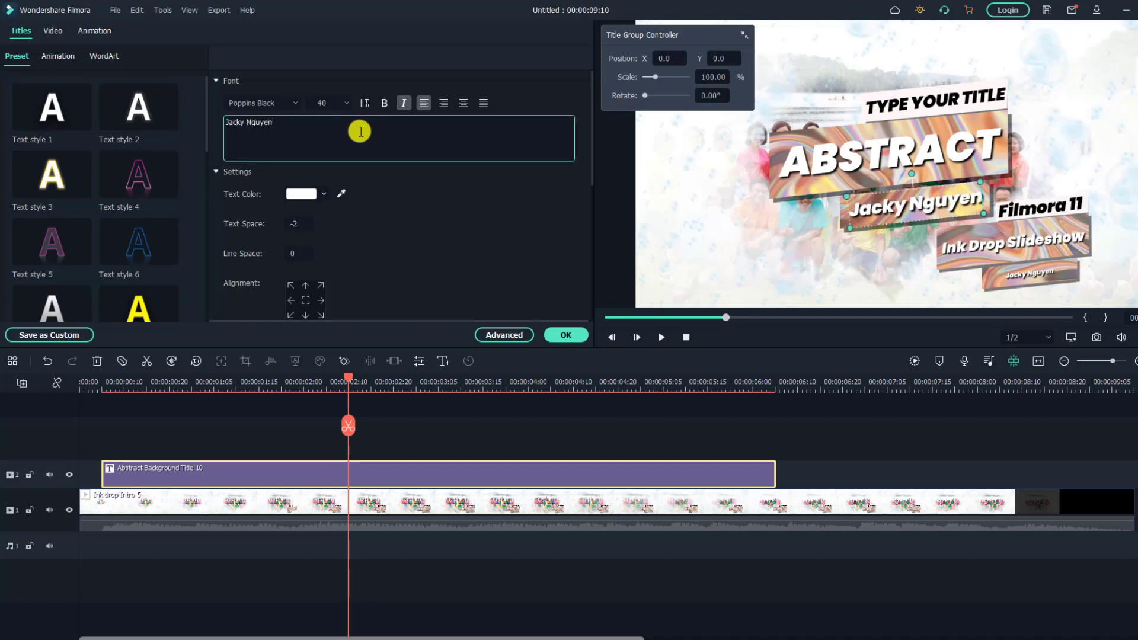
# - Retype ABSTRACT as 'Lower Third' at font size 80, and replace TYPE YOUR TITLE with 'Filmora 11'
pyautogui.click(865, 163)
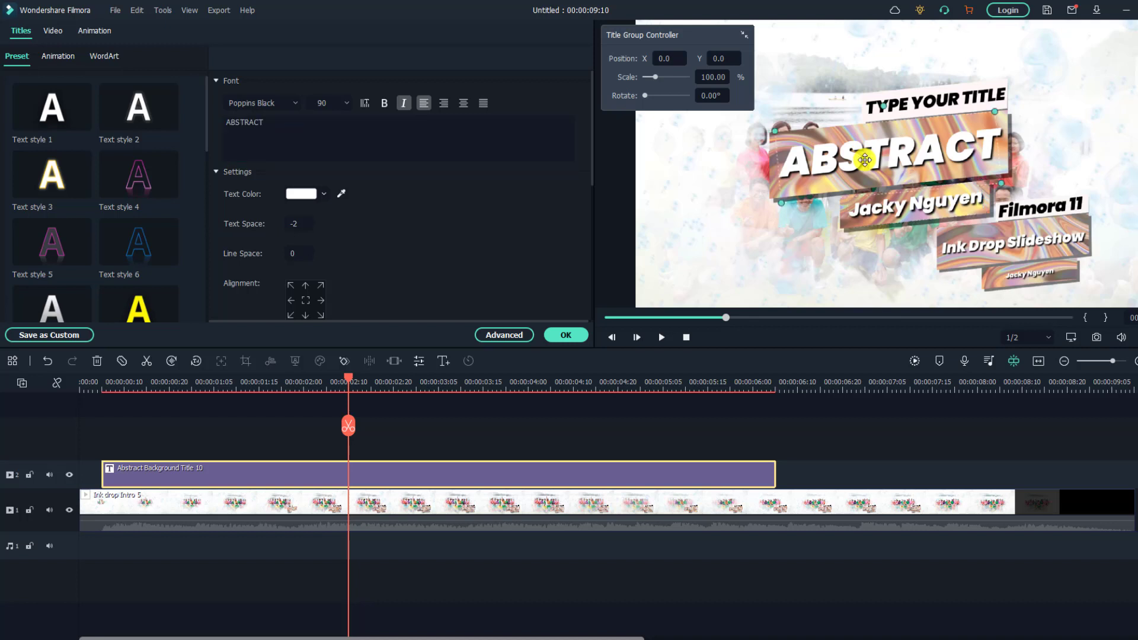
pyautogui.click(381, 137)
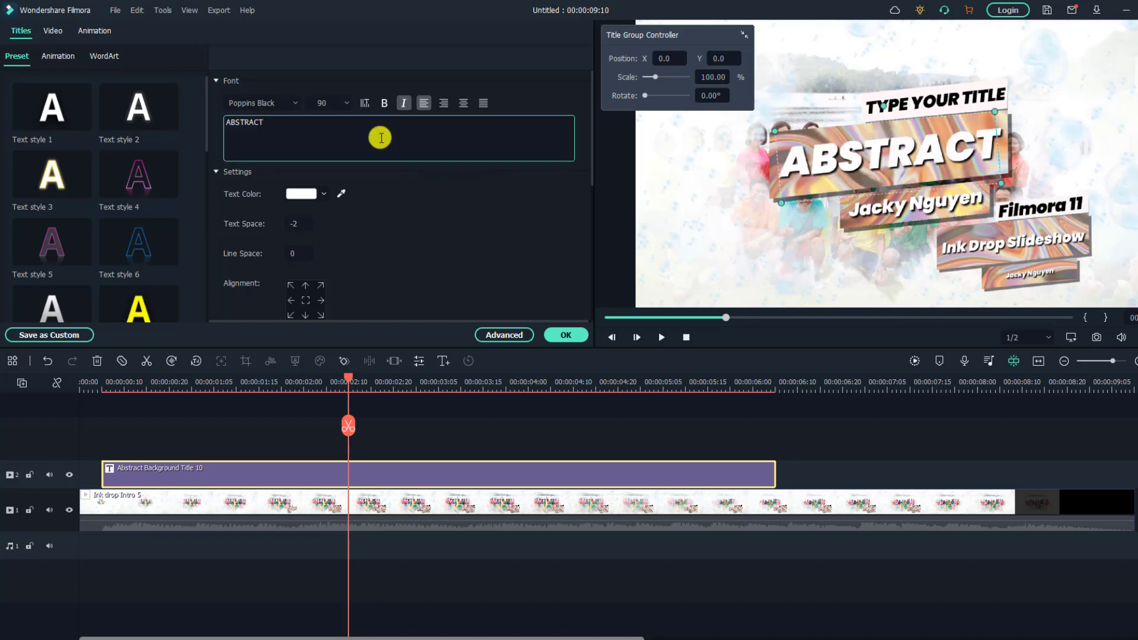
pyautogui.hotkey('ctrl', 'a')
pyautogui.write('Ink D')
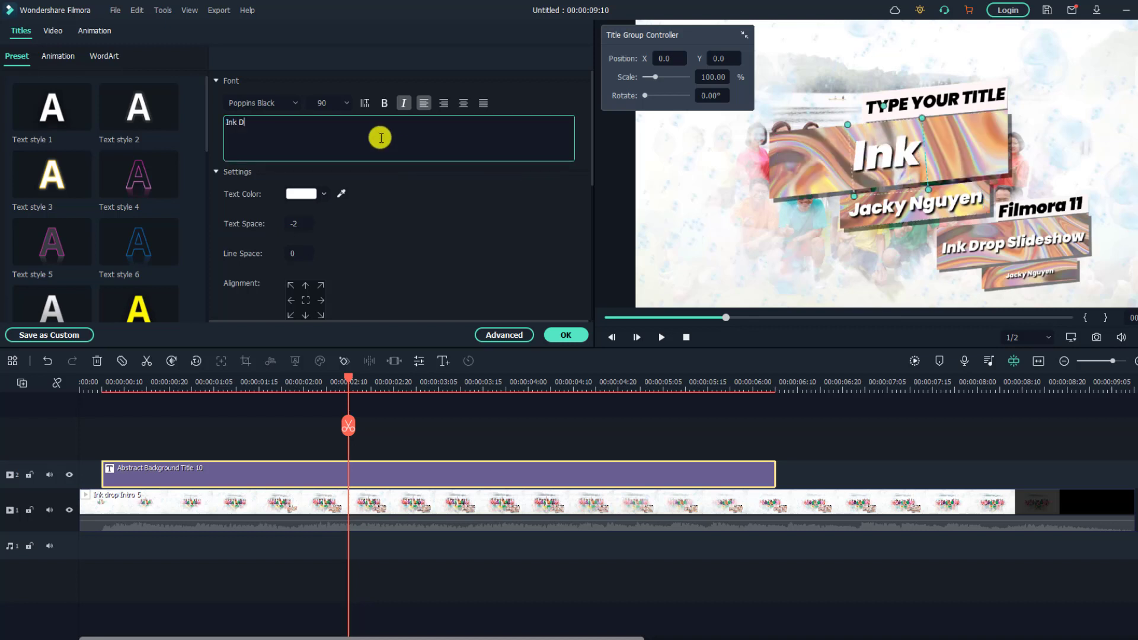
pyautogui.write('r')
pyautogui.press('BackSpace')
pyautogui.press('BackSpace')
pyautogui.press('BackSpace')
pyautogui.press('BackSpace')
pyautogui.press('BackSpace')
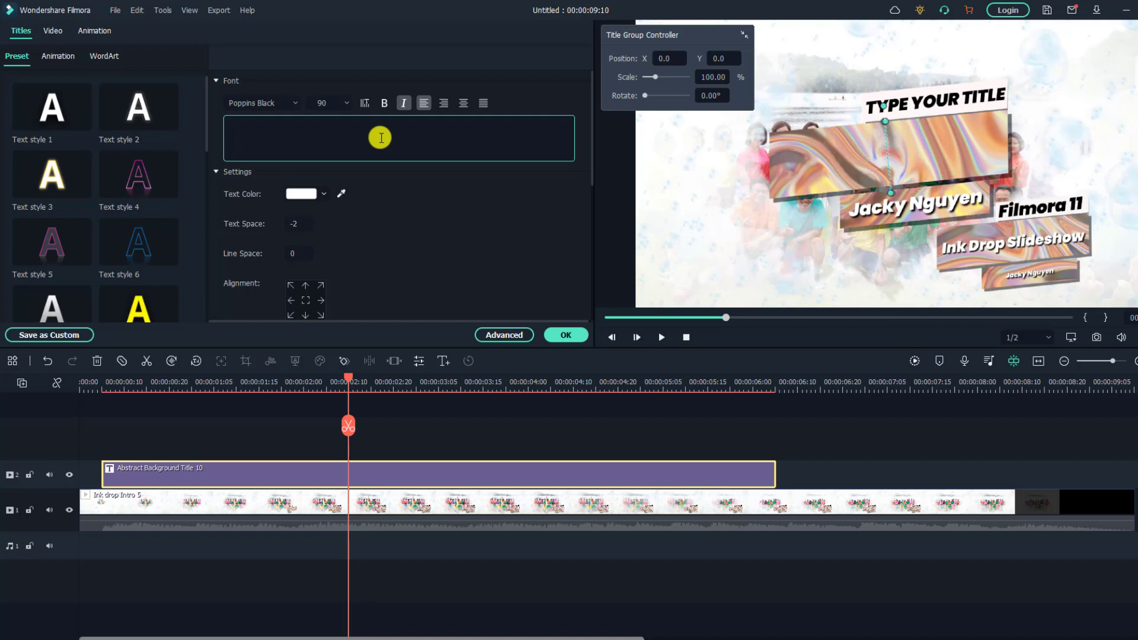
pyautogui.write('ower')
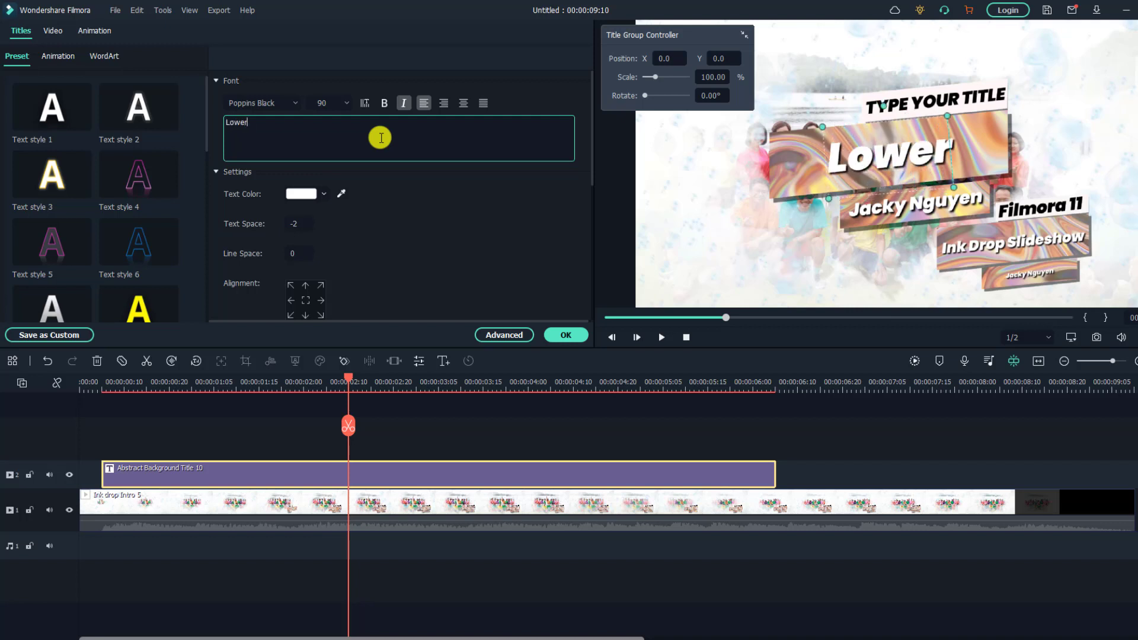
pyautogui.write(' Third')
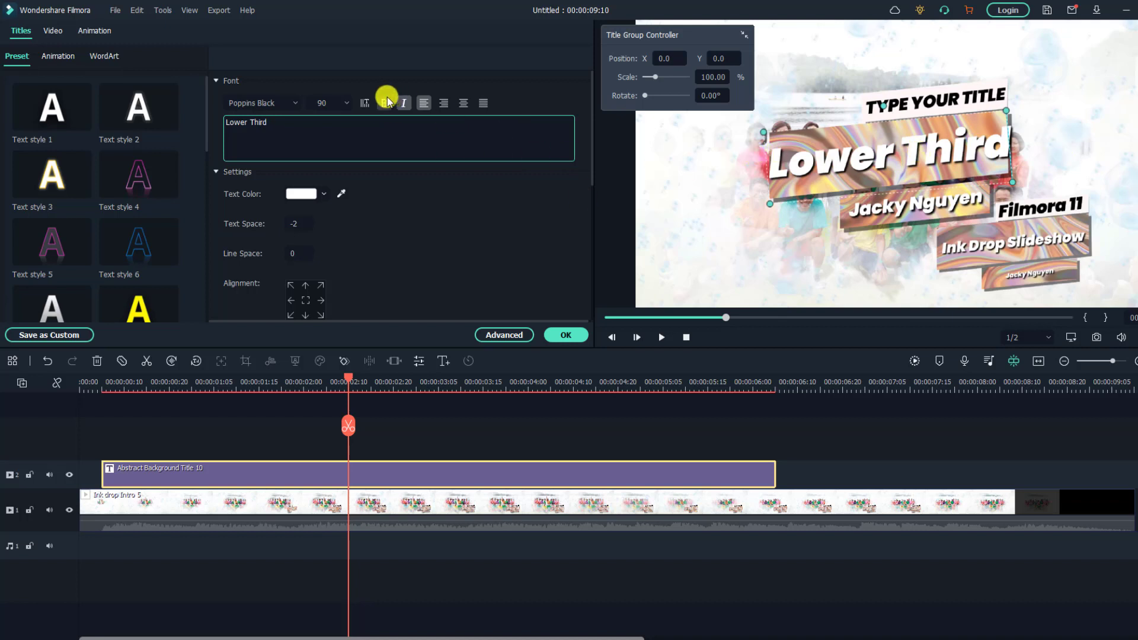
pyautogui.click(329, 102)
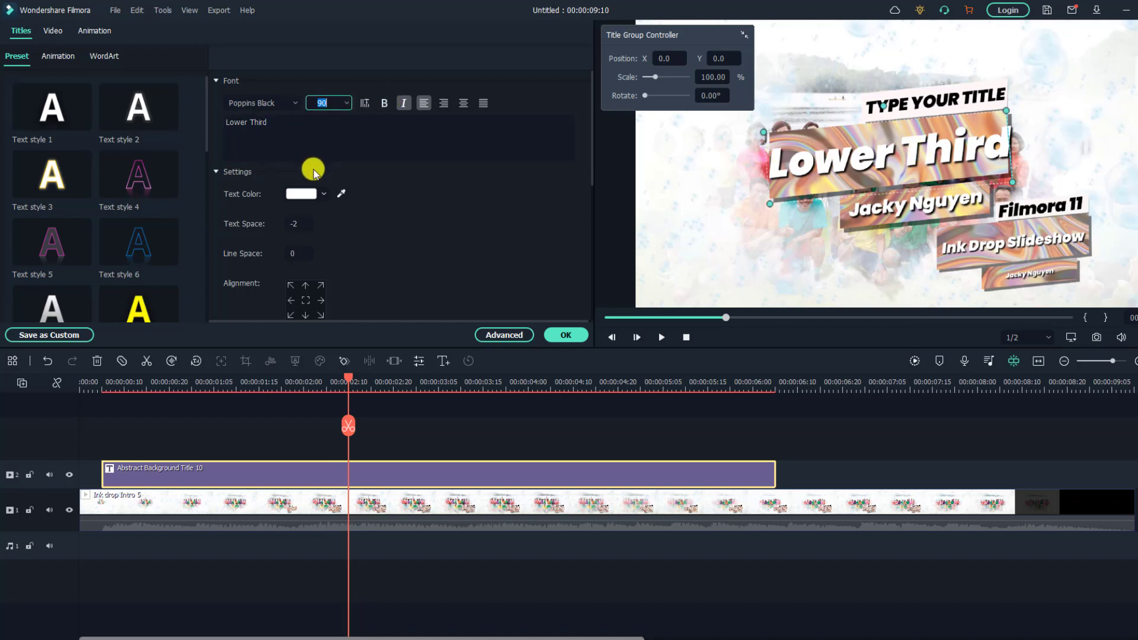
pyautogui.write('80')
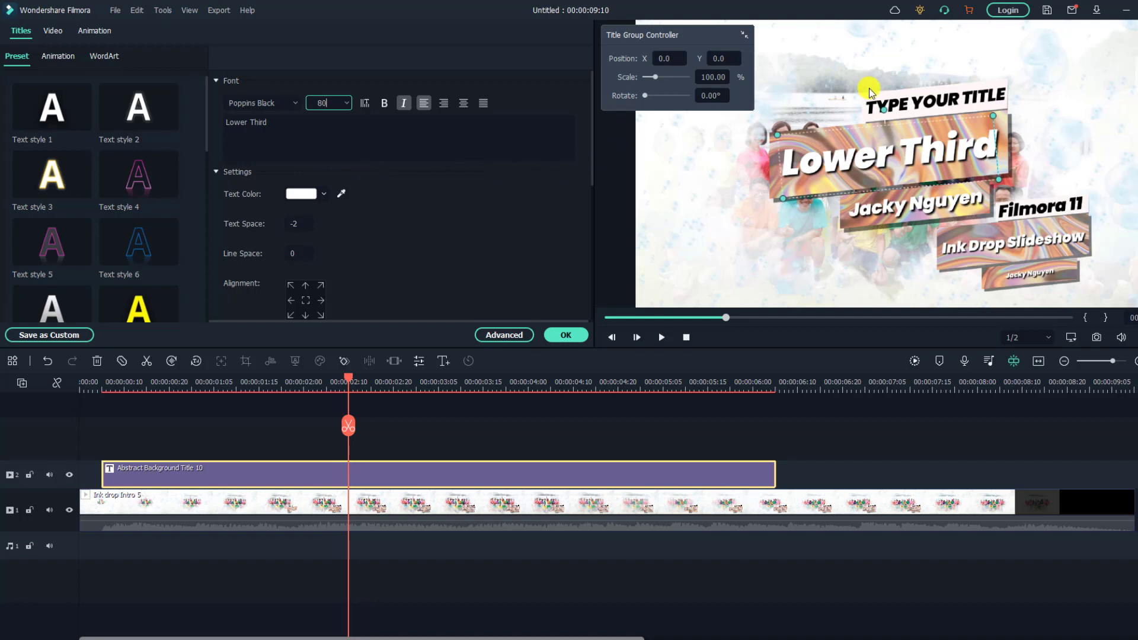
pyautogui.click(923, 107)
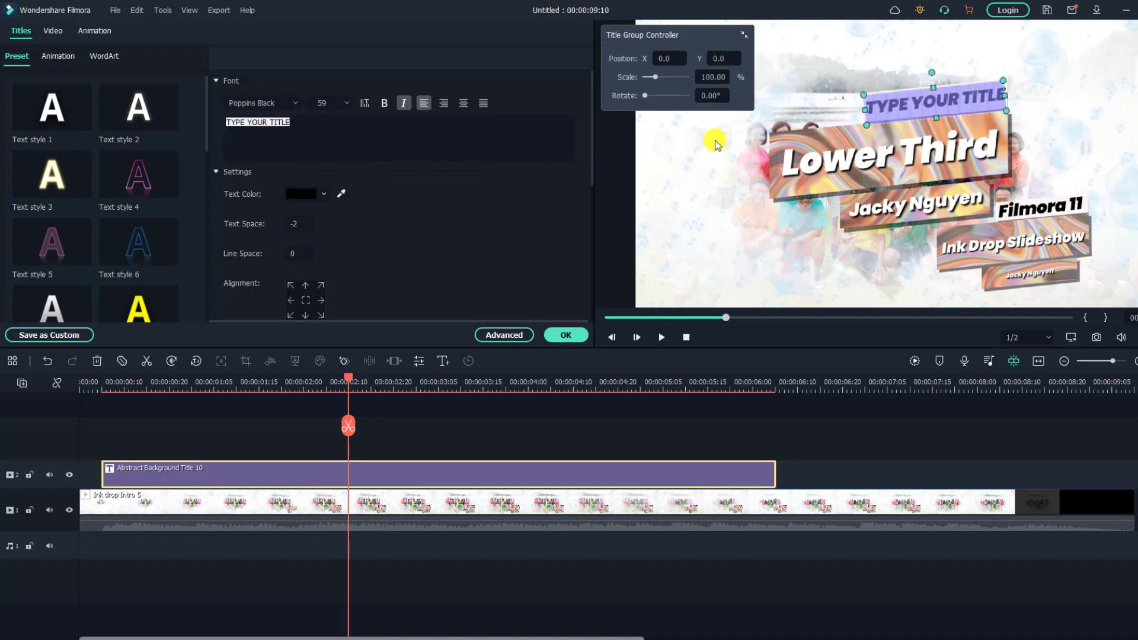
pyautogui.write('Filmora 11')
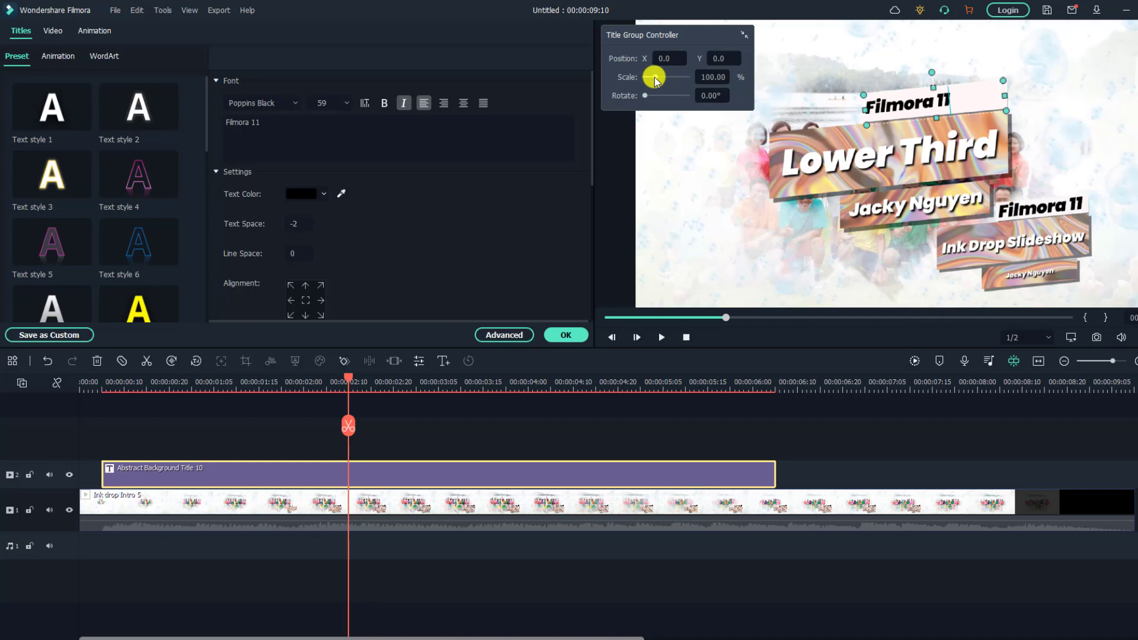
# - Scale the title group to about 69.57% and position it at X -269, Y 131
pyautogui.moveTo(656, 80); pyautogui.dragTo(653, 82)
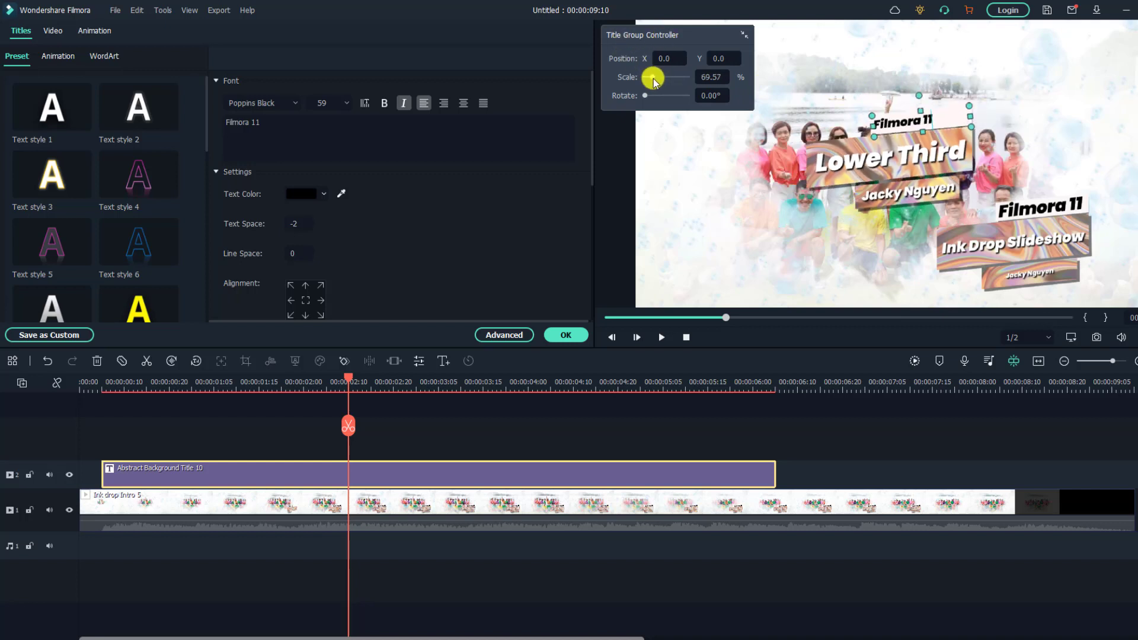
pyautogui.moveTo(670, 60); pyautogui.dragTo(593, 69)
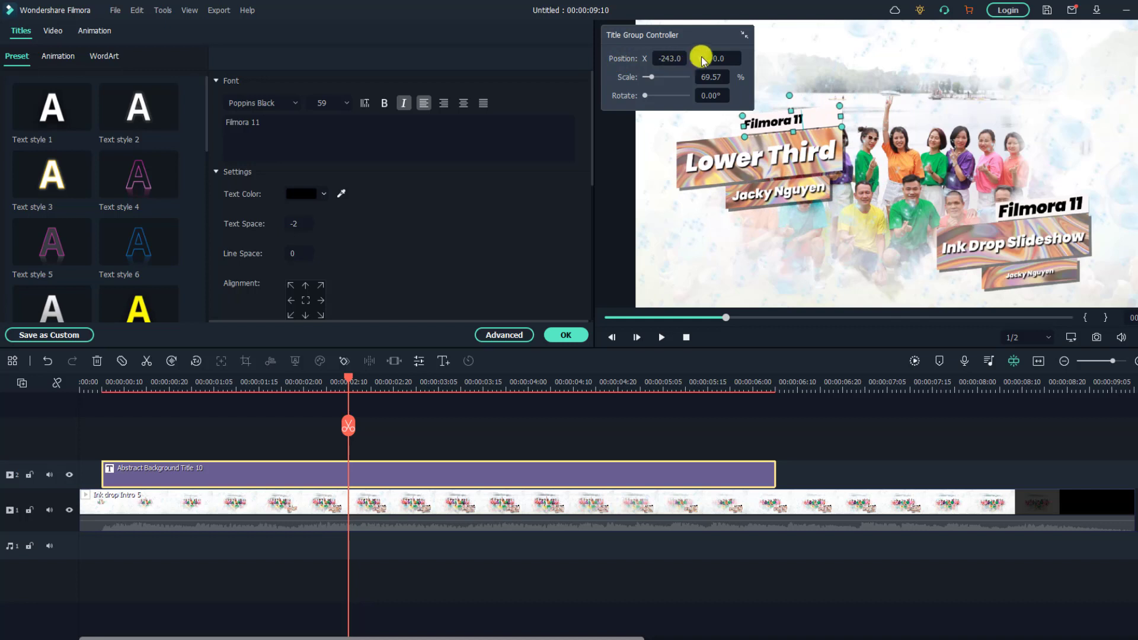
pyautogui.moveTo(726, 57); pyautogui.dragTo(772, 62)
pyautogui.moveTo(666, 59)
pyautogui.mouseDown()
pyautogui.moveTo(525, 102)
pyautogui.moveTo(525, 120)
pyautogui.mouseUp()
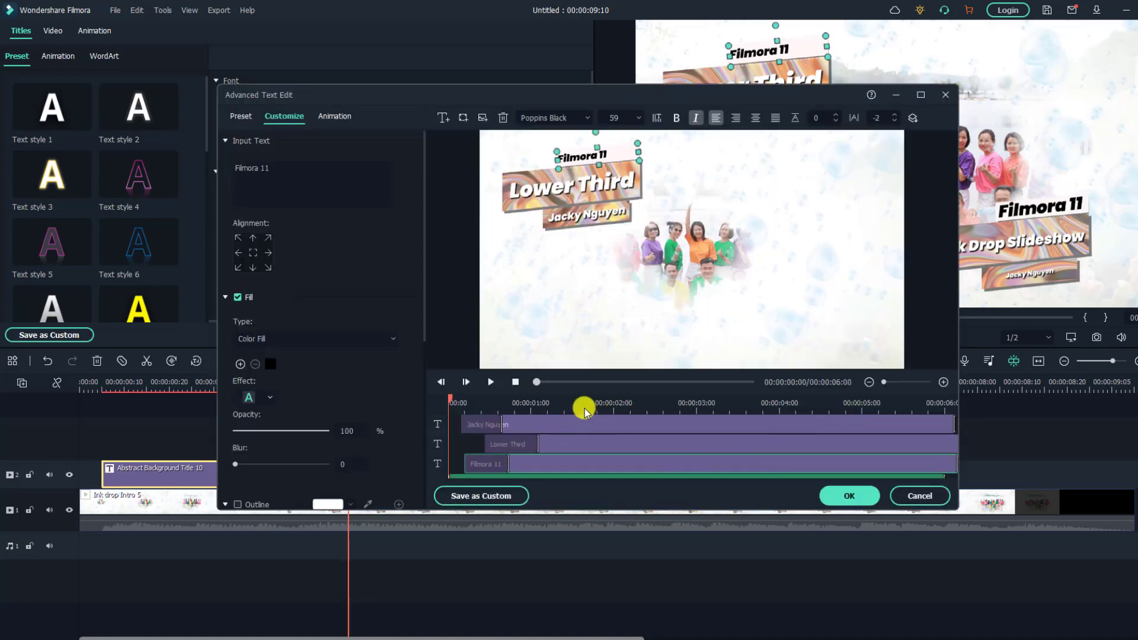
# - Inspect the title layers, selecting Jacky Nguyen and then the Preset Video layer
pyautogui.scroll(2, 563, 431)
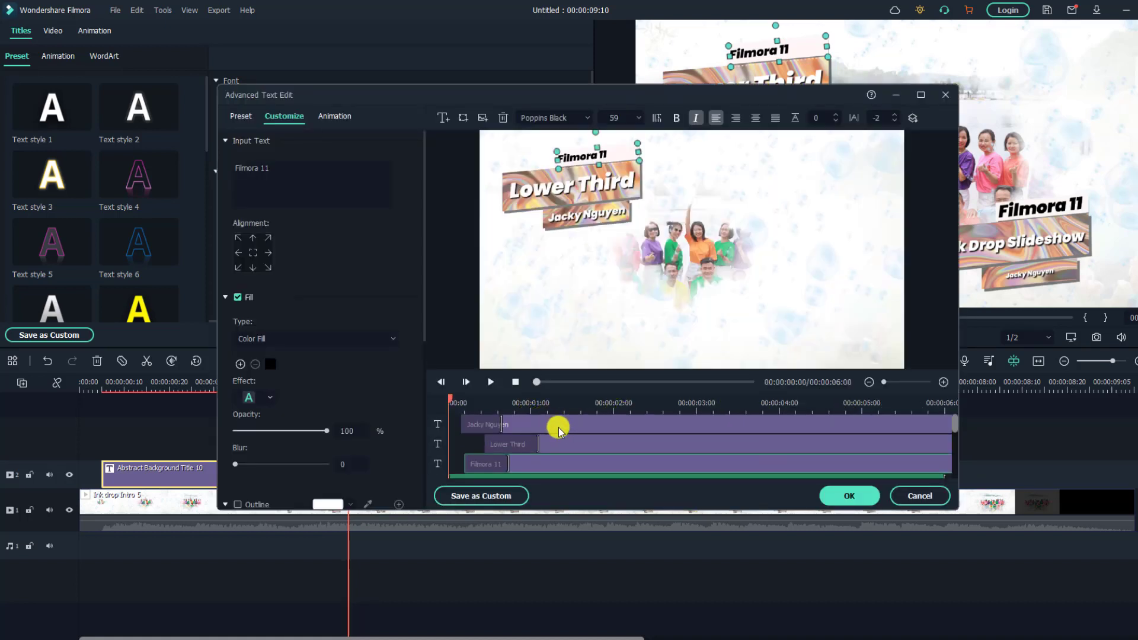
pyautogui.click(558, 427)
pyautogui.scroll(-2, 576, 448)
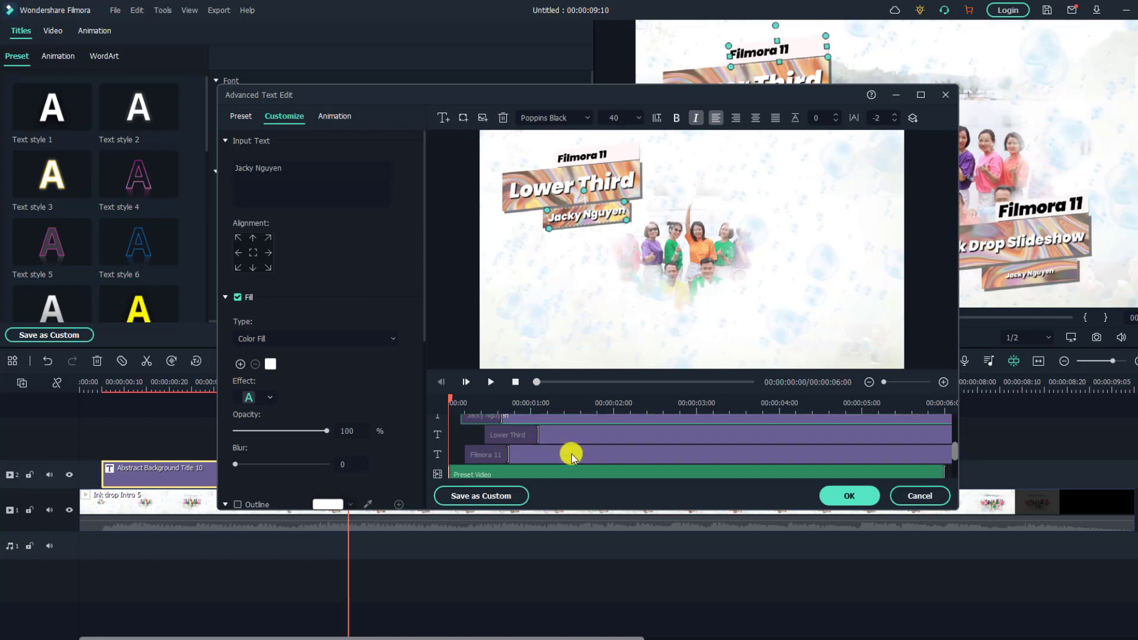
pyautogui.click(557, 470)
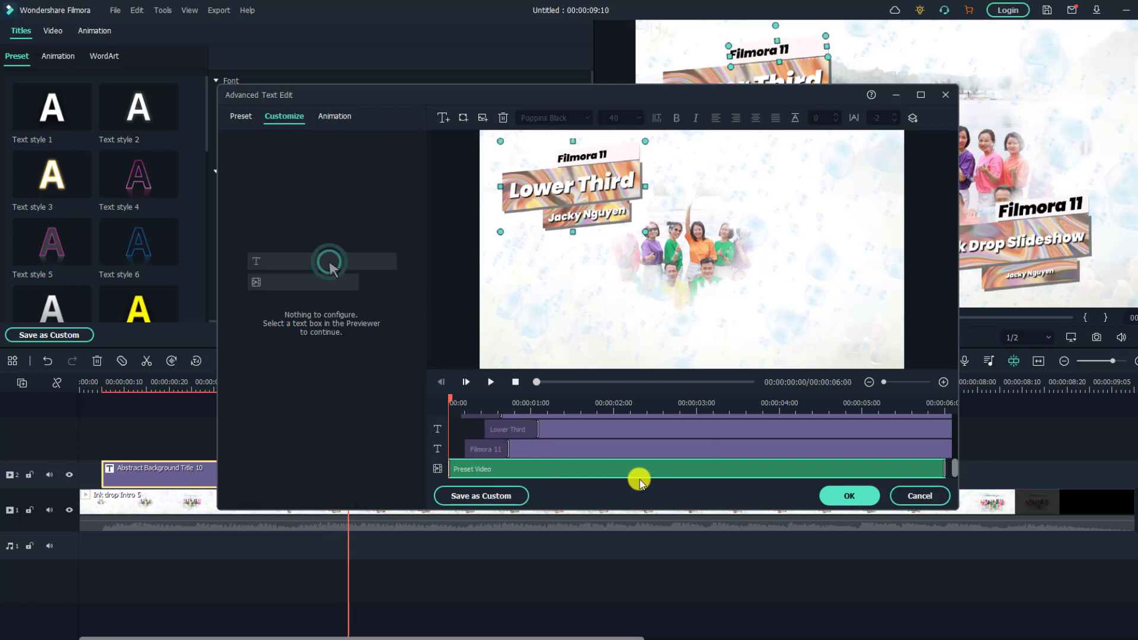
# - Confirm Advanced Text Edit and the title panel edits, returning to the Titles library
pyautogui.click(838, 497)
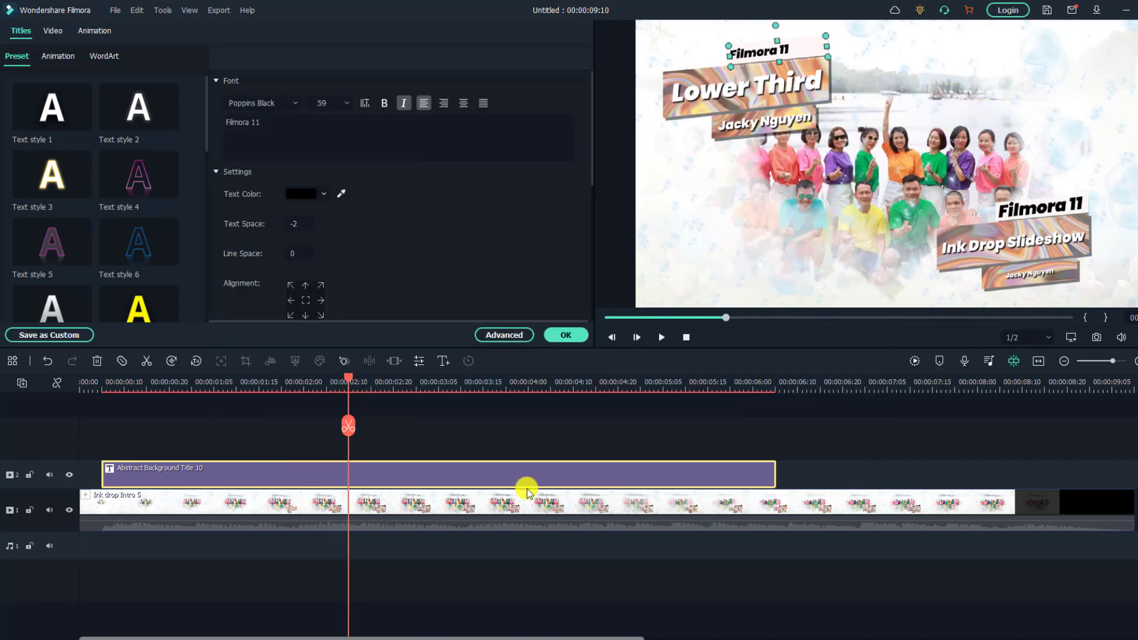
pyautogui.click(92, 391)
pyautogui.click(566, 335)
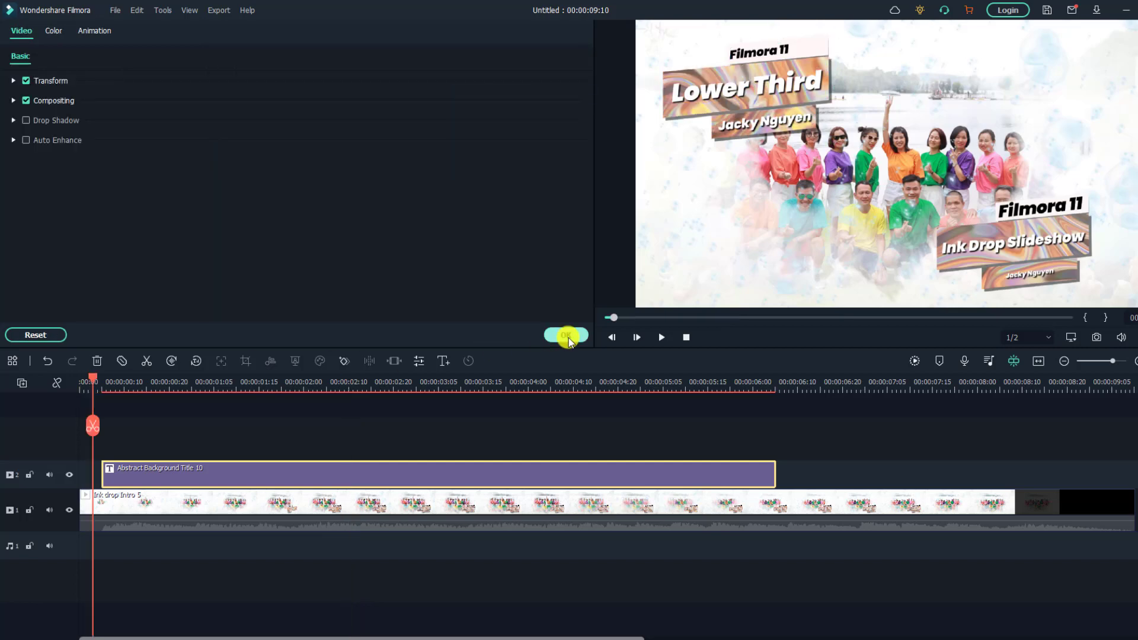